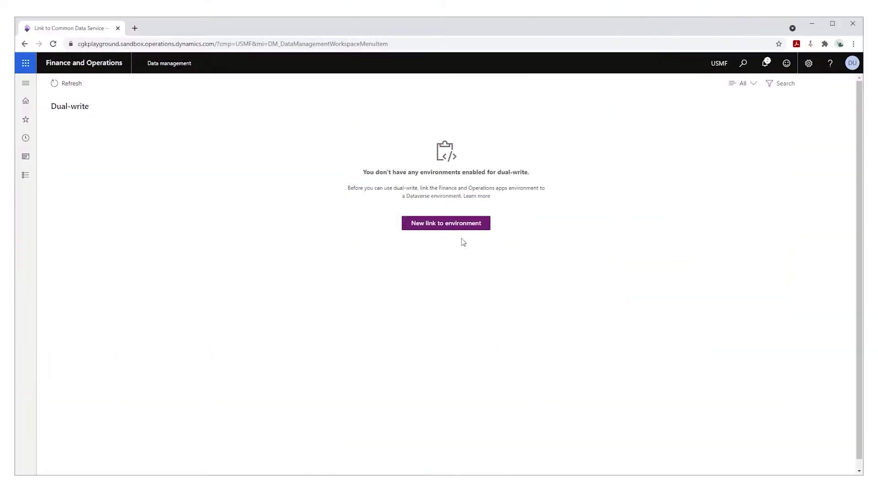
Link to the cgkplayground Dataverse environment for legal entity USMF and pass the health check.
{"action": "left_click", "coordinate": [455, 229]}
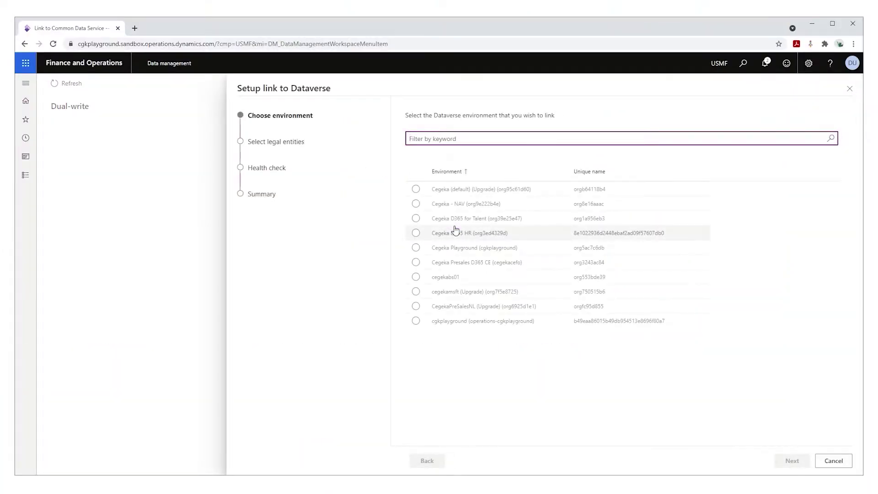
{"action": "left_click", "coordinate": [455, 322]}
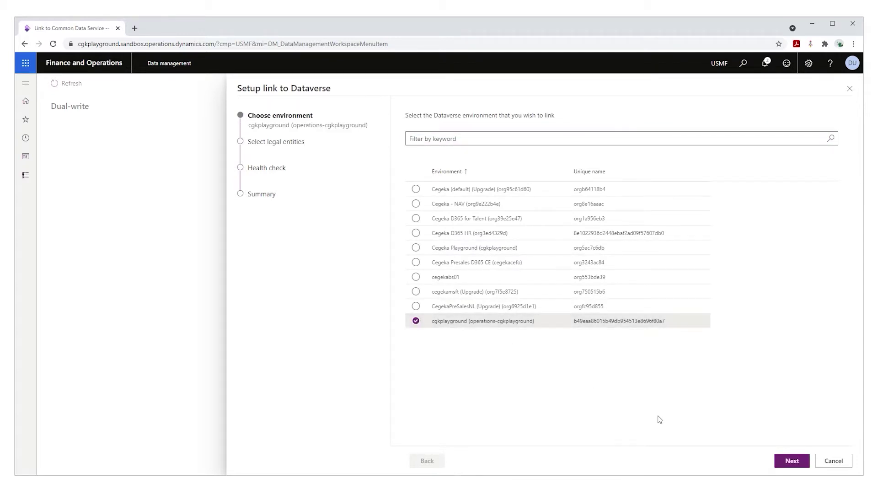
{"action": "left_click", "coordinate": [787, 463]}
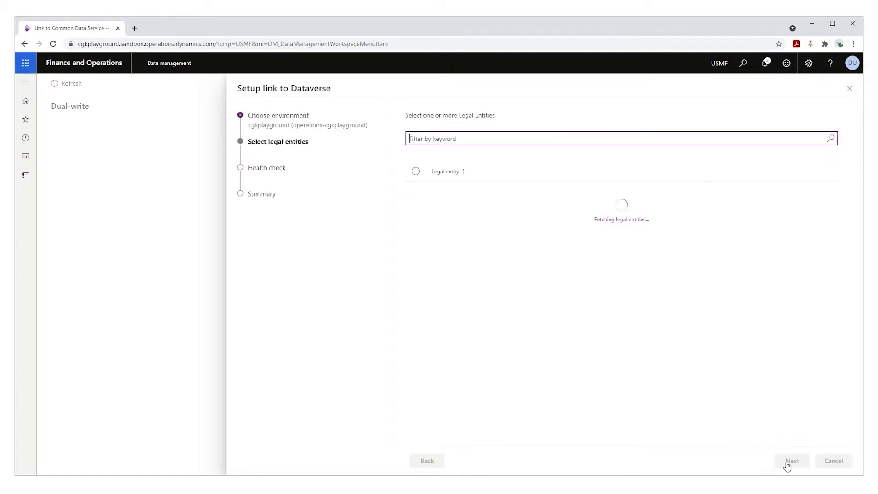
{"action": "scroll", "coordinate": [528, 377], "scroll_direction": "down", "scroll_amount": 5}
{"action": "left_click", "coordinate": [463, 355]}
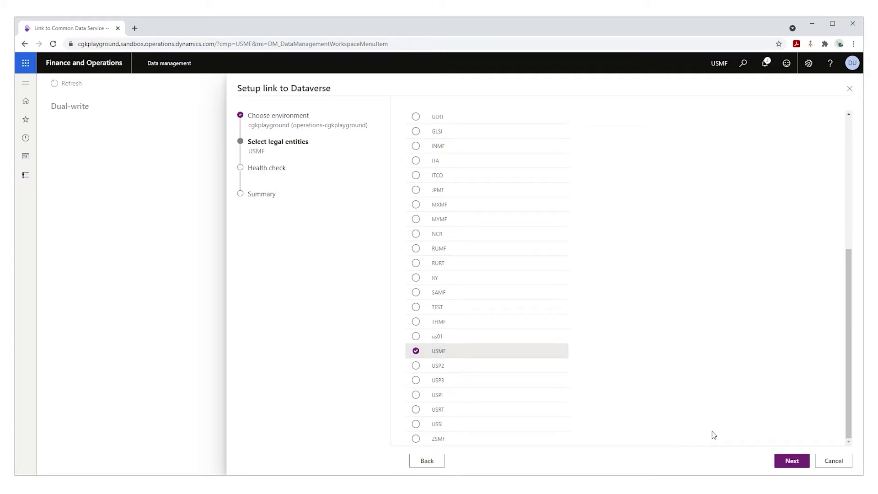
{"action": "left_click", "coordinate": [783, 462]}
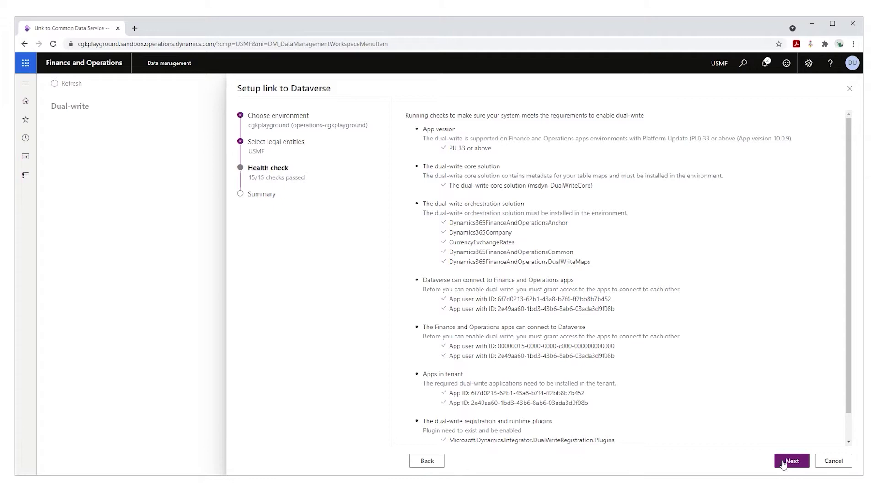
{"action": "left_click", "coordinate": [783, 462]}
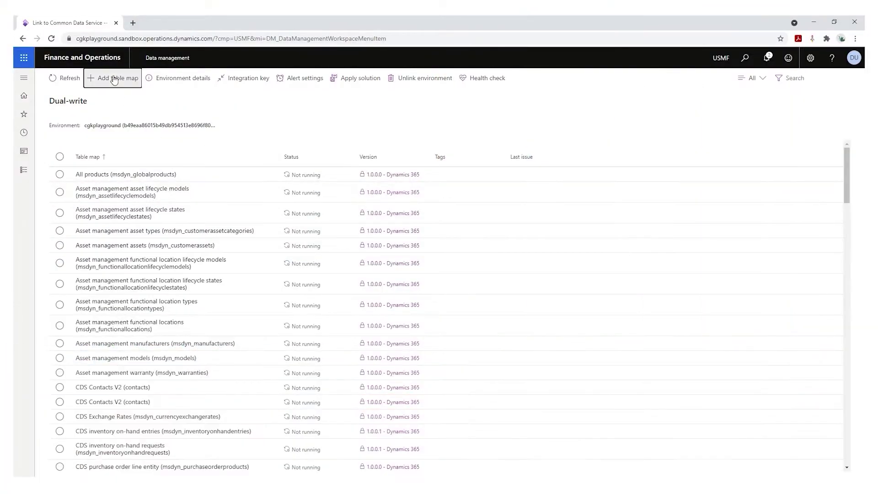
Save a new Sales districts to Territories table map with publisher Cegeka, version 1.0.0.0.
{"action": "left_click", "coordinate": [114, 80]}
{"action": "left_click", "coordinate": [697, 199]}
{"action": "type", "text": "Sales di"}
{"action": "key", "text": "Tab"}
{"action": "type", "text": "Terr"}
{"action": "key", "text": "Tab"}
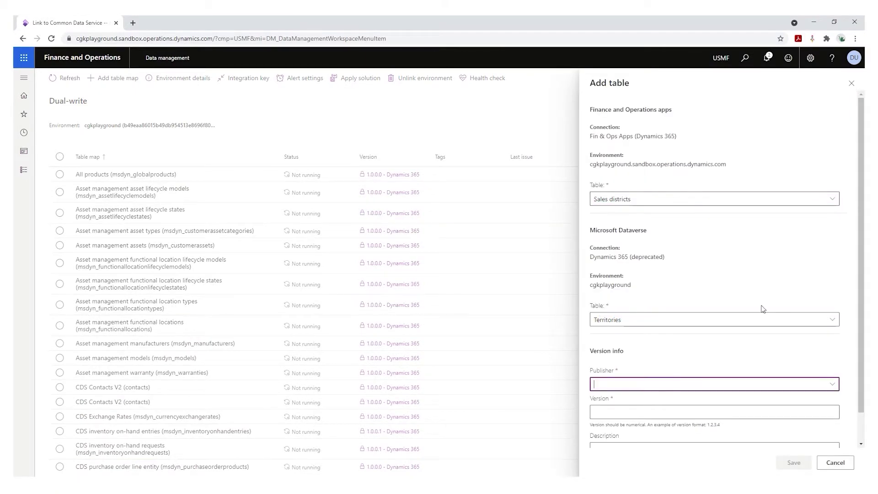
{"action": "left_click", "coordinate": [836, 387]}
{"action": "left_click", "coordinate": [649, 416]}
{"action": "left_click", "coordinate": [643, 414]}
{"action": "type", "text": "1.0.0.0"}
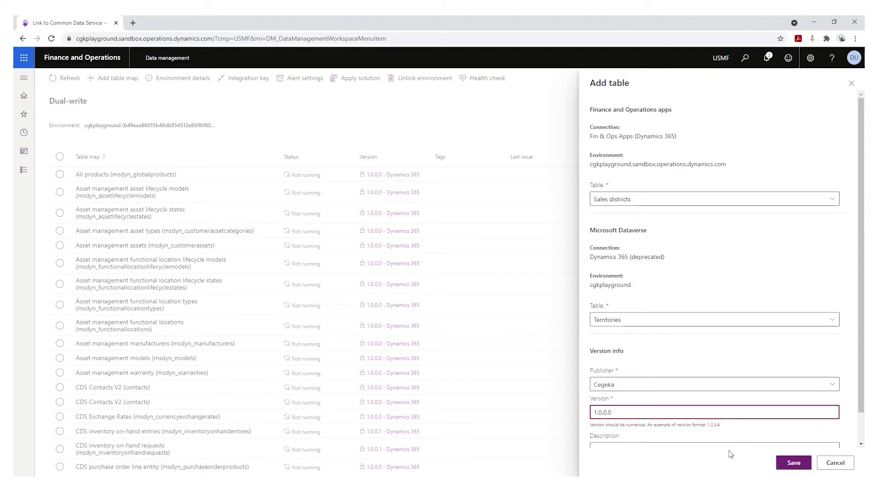
{"action": "left_click", "coordinate": [781, 463]}
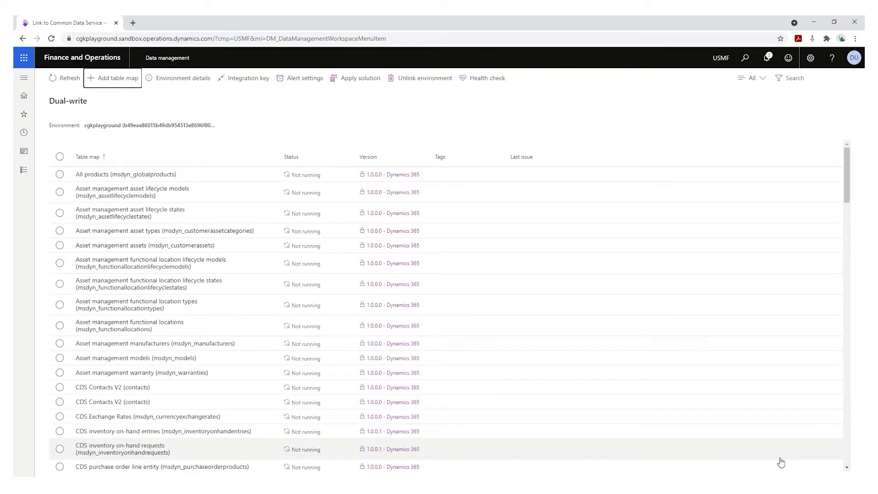
Filter the table maps by 'sales' and bring up the Sales districts (territories) run settings.
{"action": "left_click", "coordinate": [784, 78]}
{"action": "type", "text": "sales"}
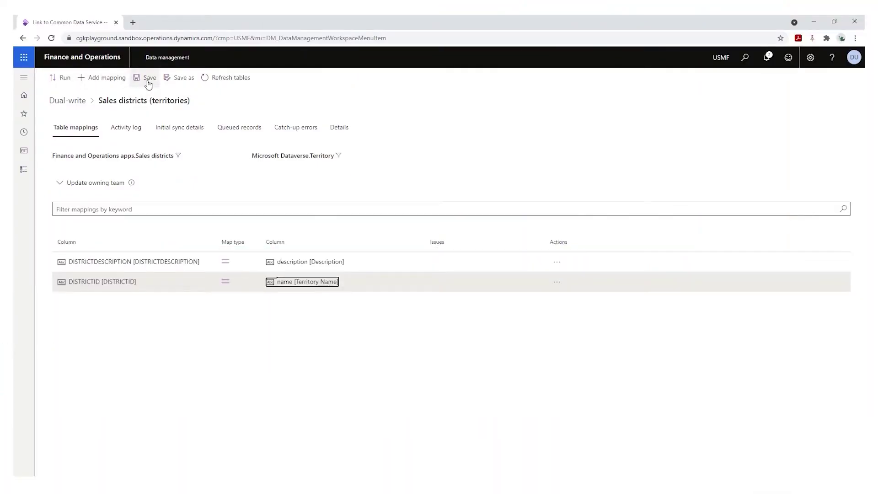
{"action": "left_click", "coordinate": [64, 79]}
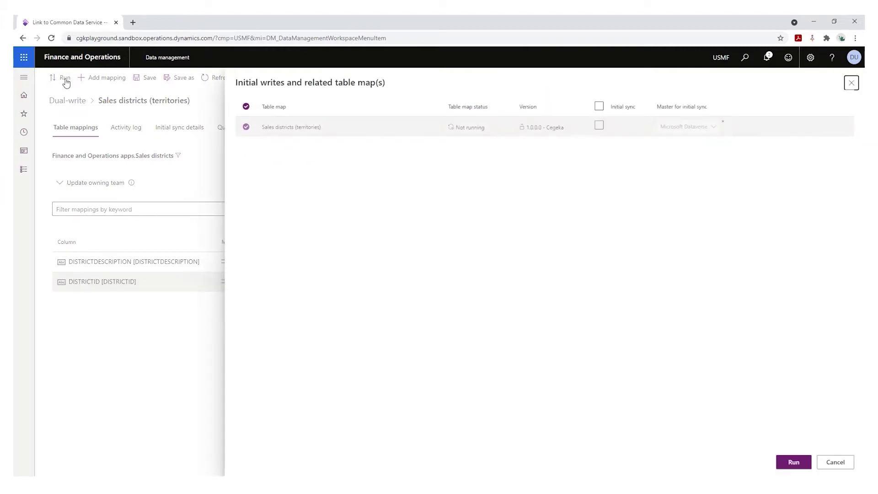
Run the Sales districts (territories) map with Initial sync left unchecked.
{"action": "left_click", "coordinate": [793, 462]}
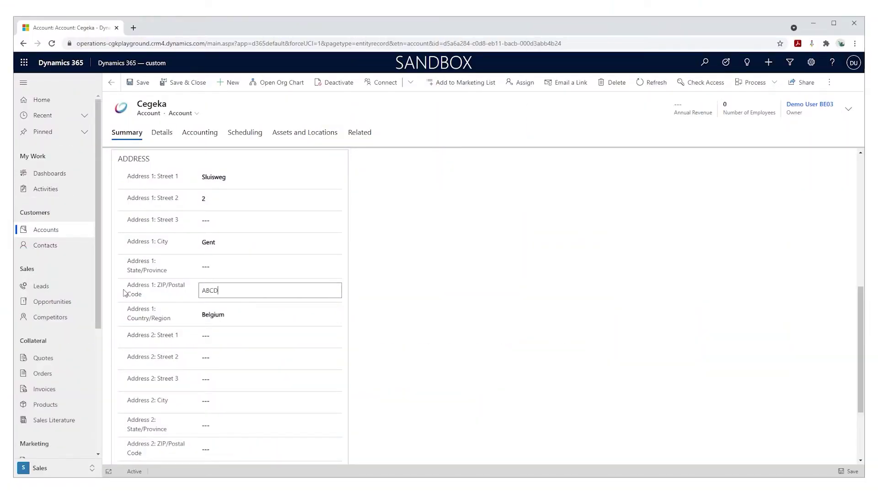
Save the Cegeka account with its Address 1 ZIP/Postal Code changed to ABCD.
{"action": "left_click", "coordinate": [142, 83]}
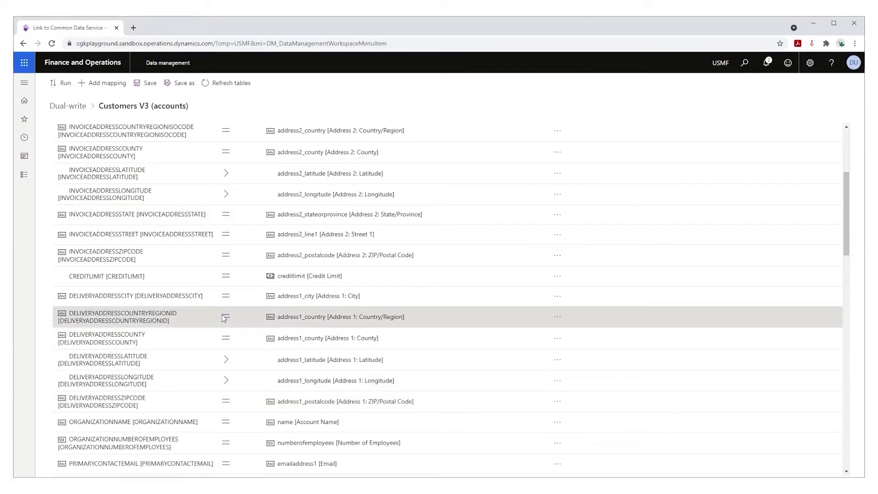
Add a ValueMap transform mapping BEL to Belgium on DELIVERYADDRESSCOUNTRYREGIONID and save it.
{"action": "left_click", "coordinate": [227, 317]}
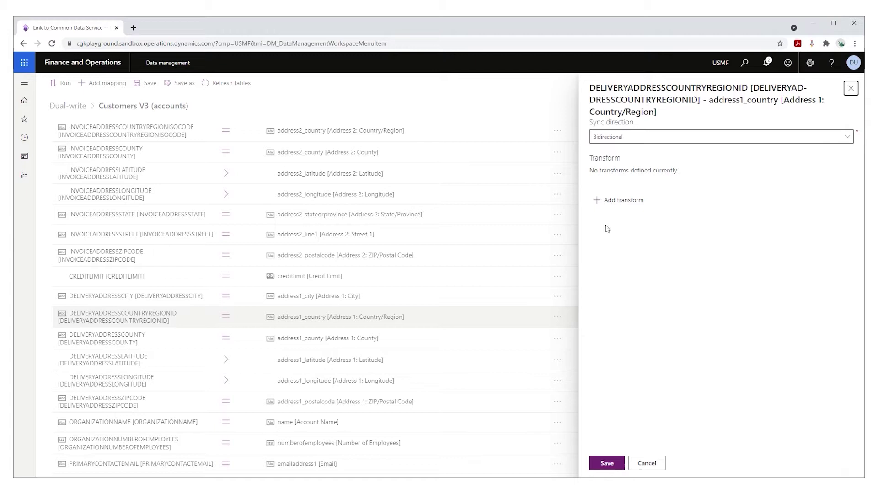
{"action": "left_click", "coordinate": [624, 208]}
{"action": "left_click", "coordinate": [646, 188]}
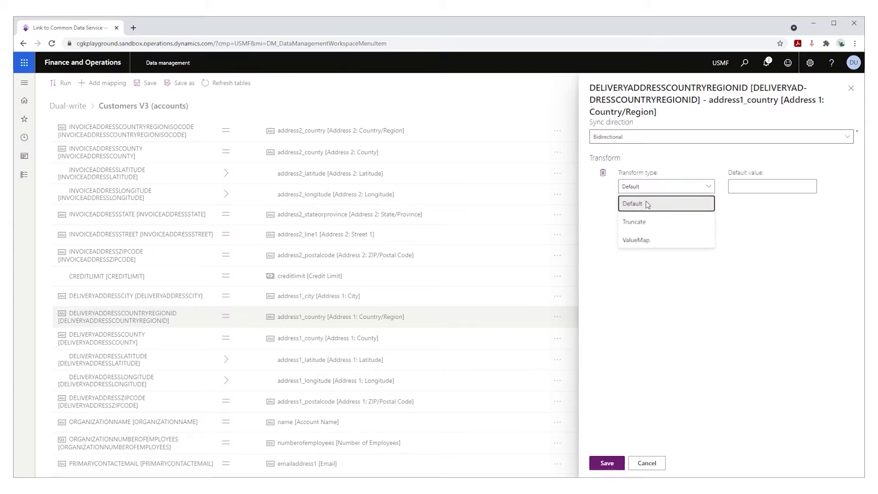
{"action": "left_click", "coordinate": [645, 245]}
{"action": "left_click", "coordinate": [645, 214]}
{"action": "left_click", "coordinate": [641, 211]}
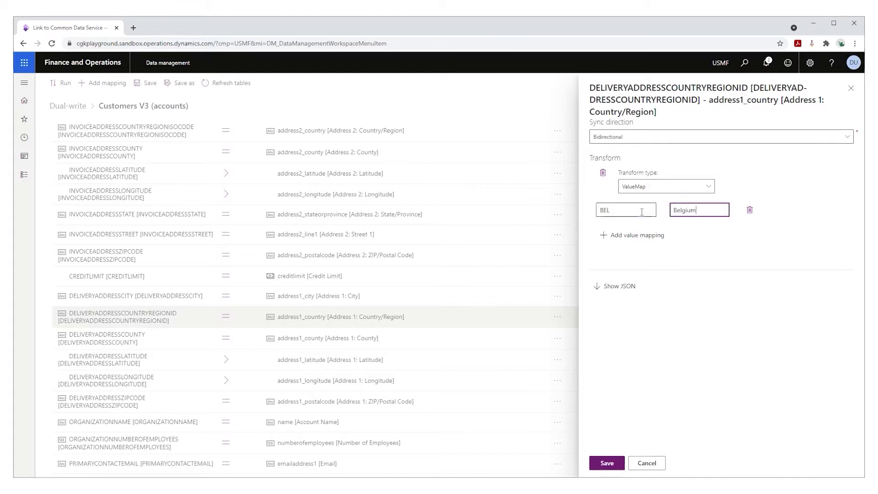
{"action": "left_click", "coordinate": [607, 463]}
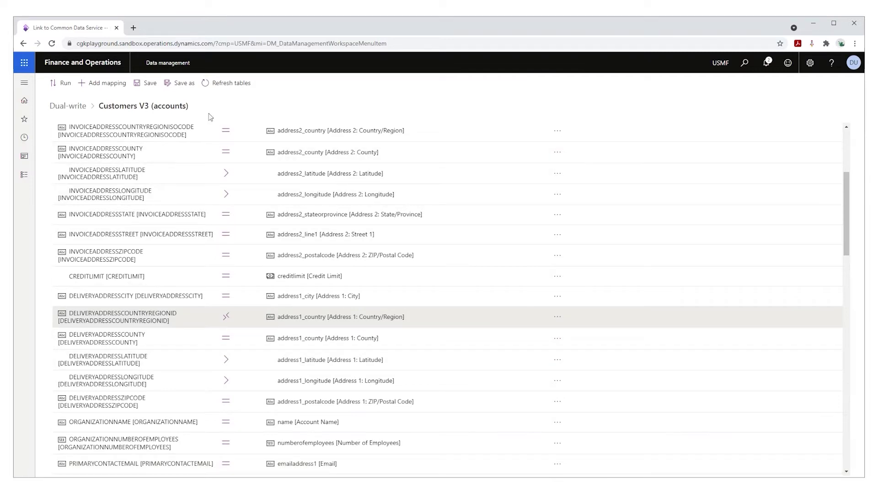
Save the Customers V3 (accounts) table map with the country value map.
{"action": "left_click", "coordinate": [137, 83]}
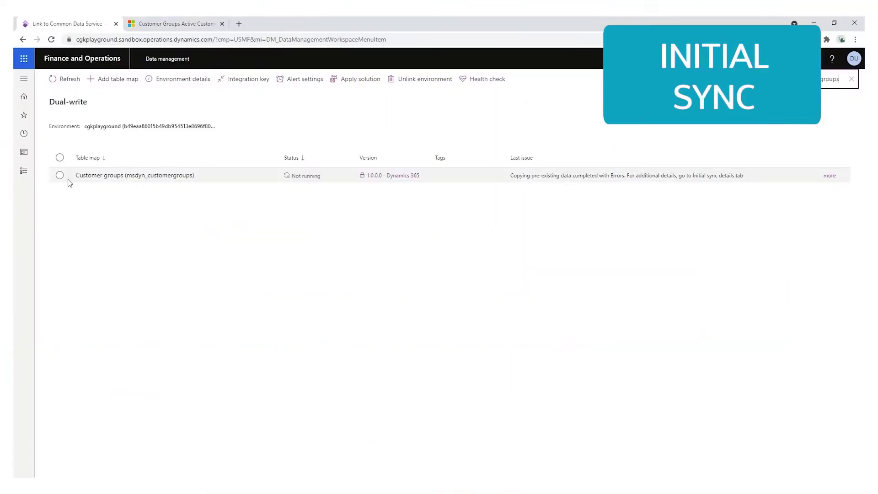
Run Customer groups with initial sync mastered by Finance and Operations apps, then refresh its status.
{"action": "left_click", "coordinate": [60, 176]}
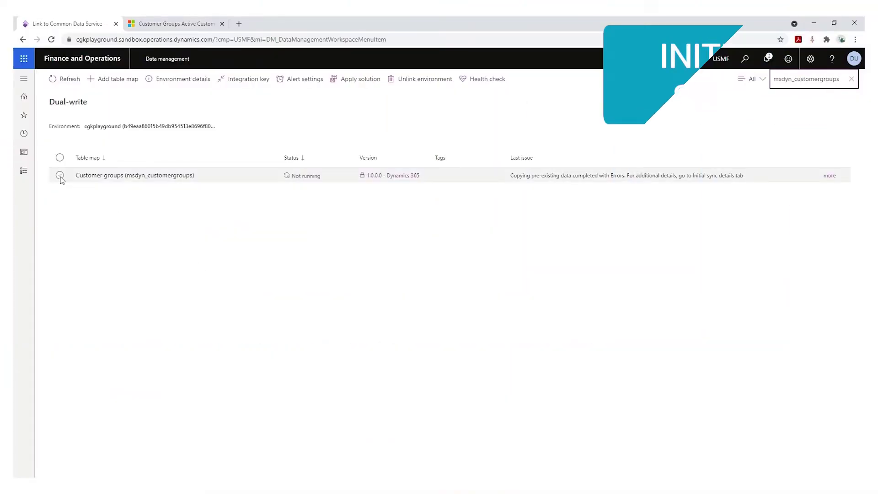
{"action": "left_click", "coordinate": [62, 82]}
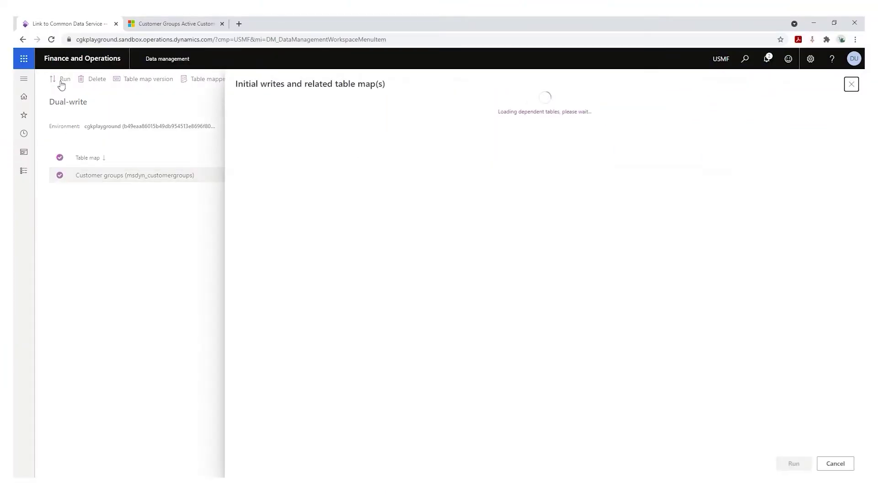
{"action": "left_click", "coordinate": [599, 167]}
{"action": "left_click", "coordinate": [672, 167]}
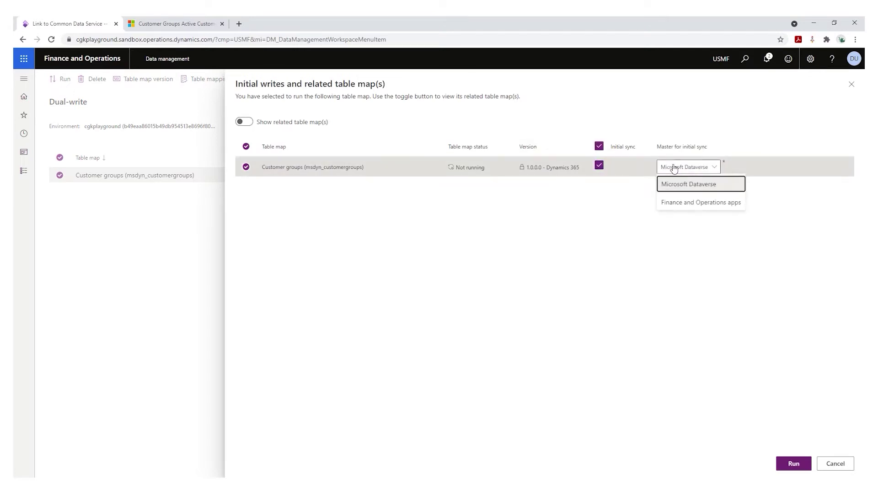
{"action": "left_click", "coordinate": [696, 203]}
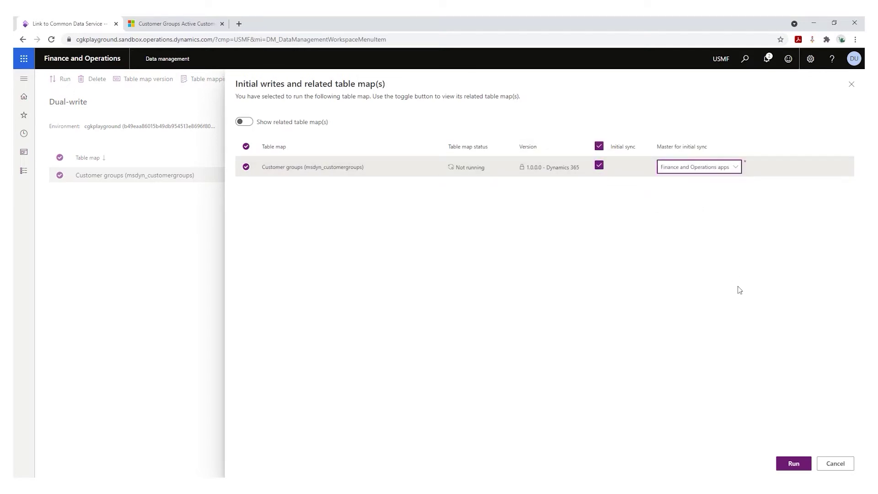
{"action": "left_click", "coordinate": [795, 469]}
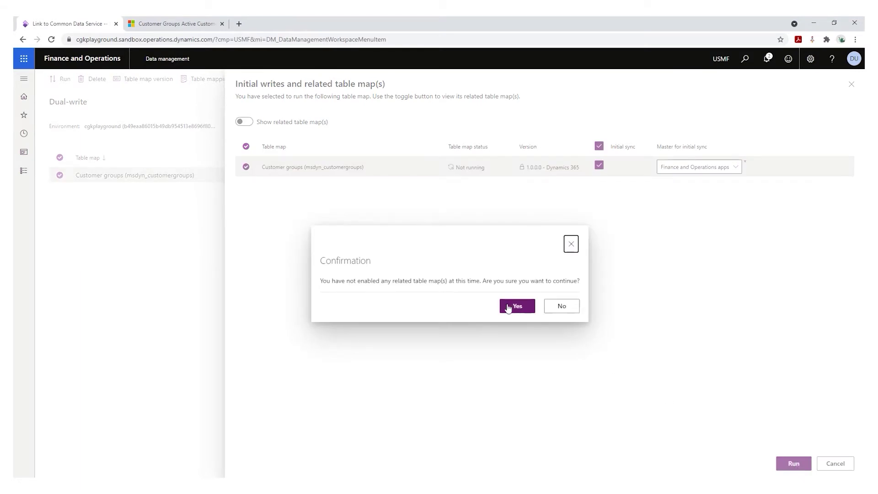
{"action": "left_click", "coordinate": [517, 306]}
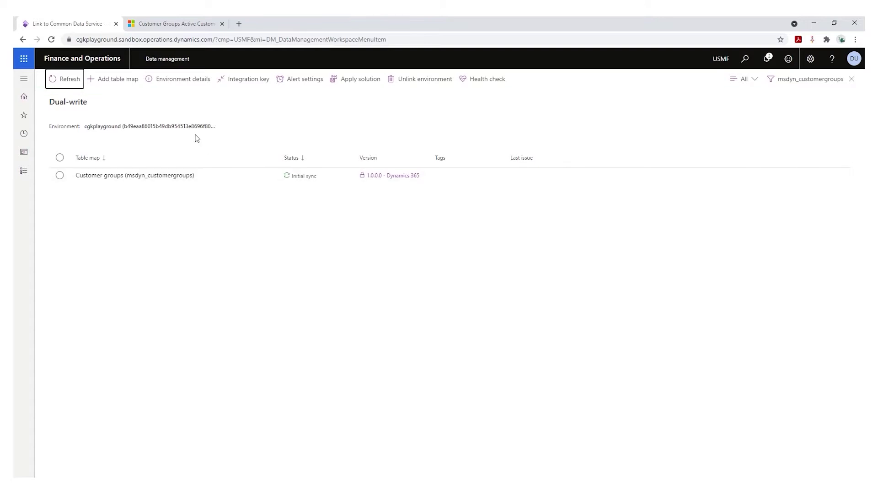
{"action": "left_click", "coordinate": [71, 79]}
{"action": "left_click", "coordinate": [189, 26]}
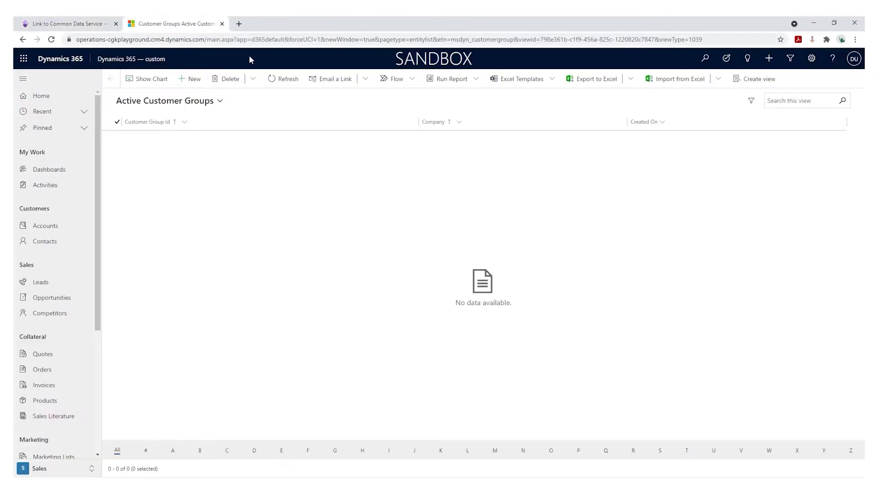